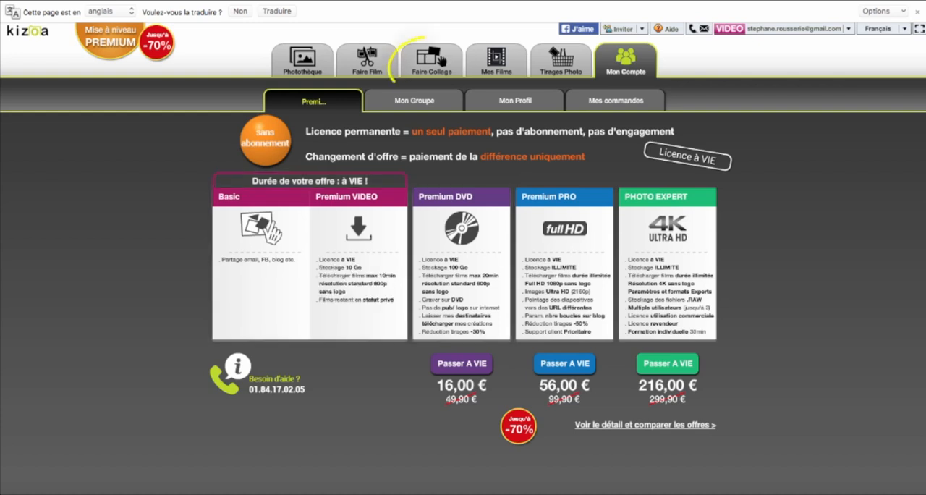
# - Start a free-creation collage in 16:9 landscape format
pyautogui.click(432, 61)
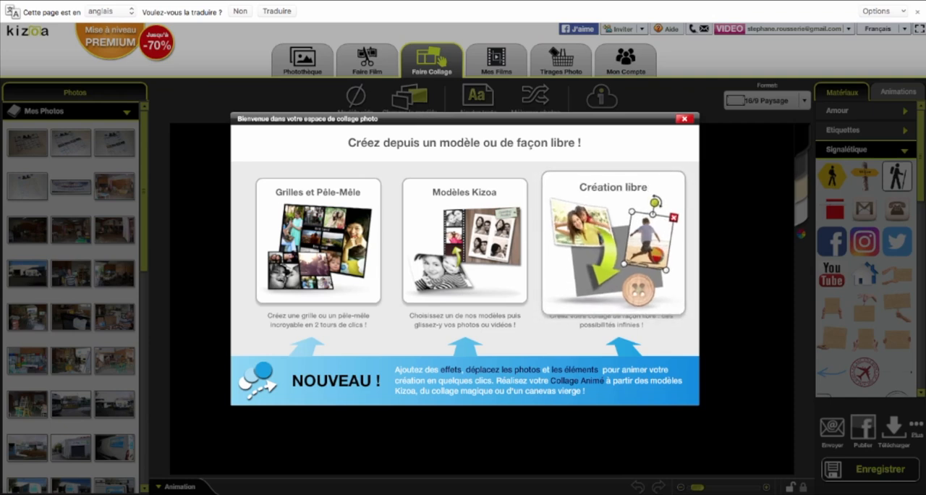
pyautogui.click(611, 238)
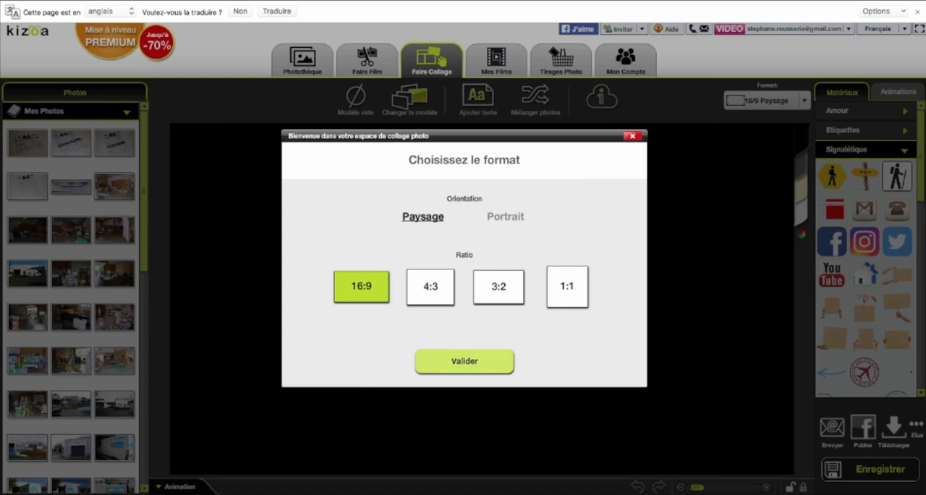
pyautogui.click(464, 361)
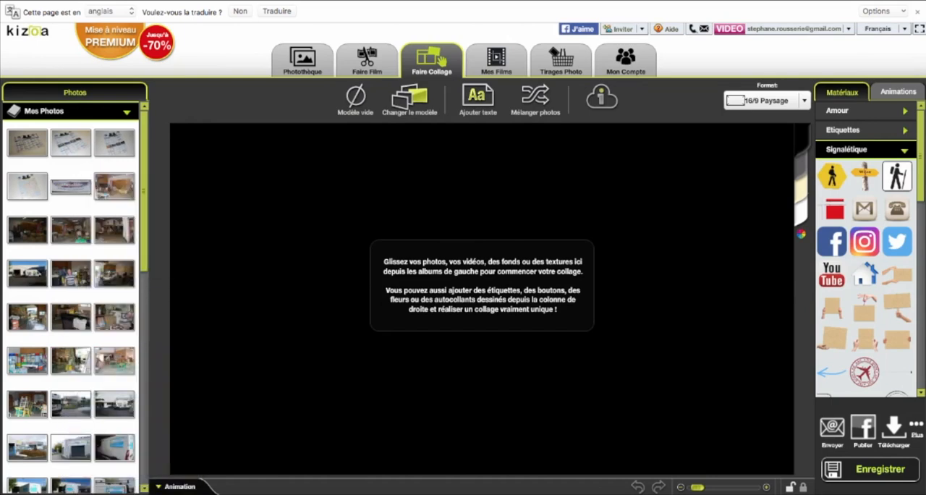
# - Open the photo library and browse the computer's home folder for images to add, closing the chooser without importing any
pyautogui.click(303, 62)
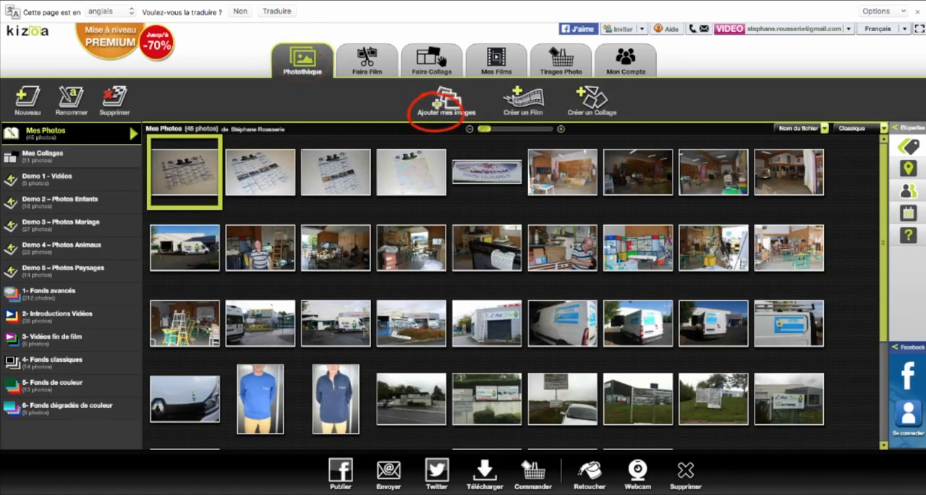
pyautogui.click(446, 103)
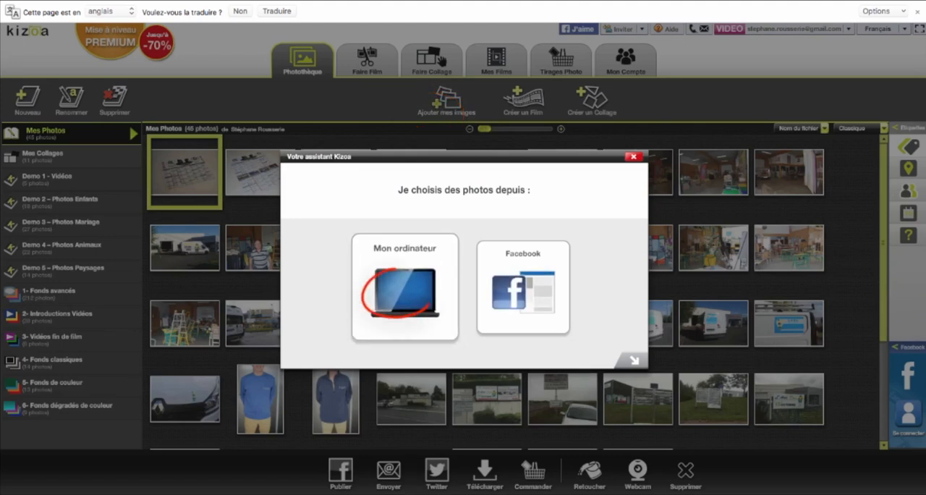
pyautogui.click(397, 293)
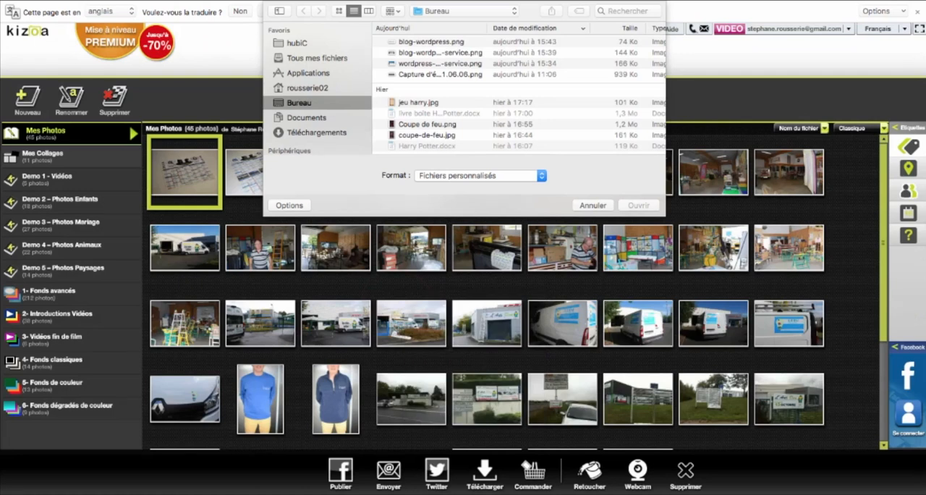
pyautogui.click(308, 88)
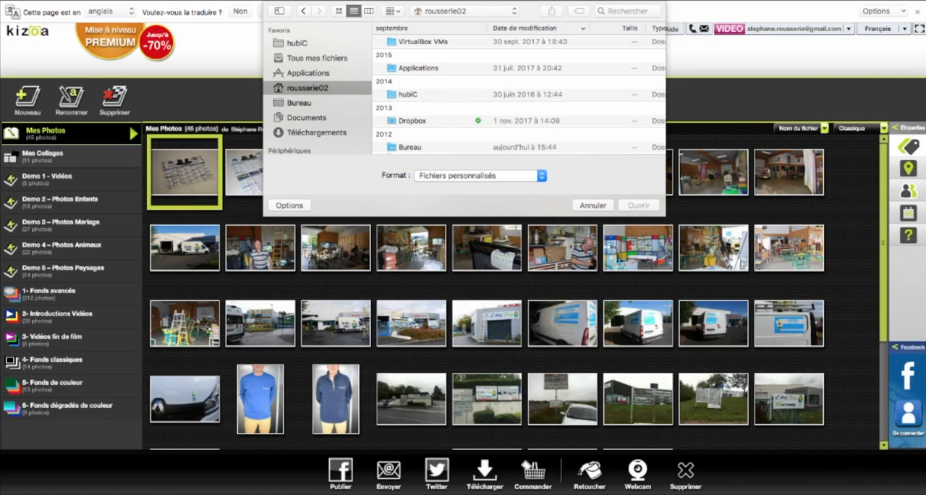
pyautogui.press('Escape')
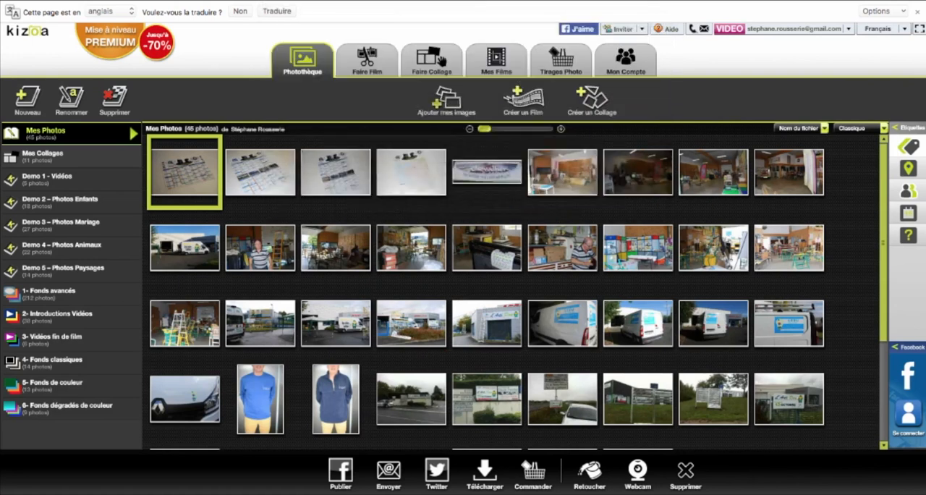
pyautogui.click(562, 323)
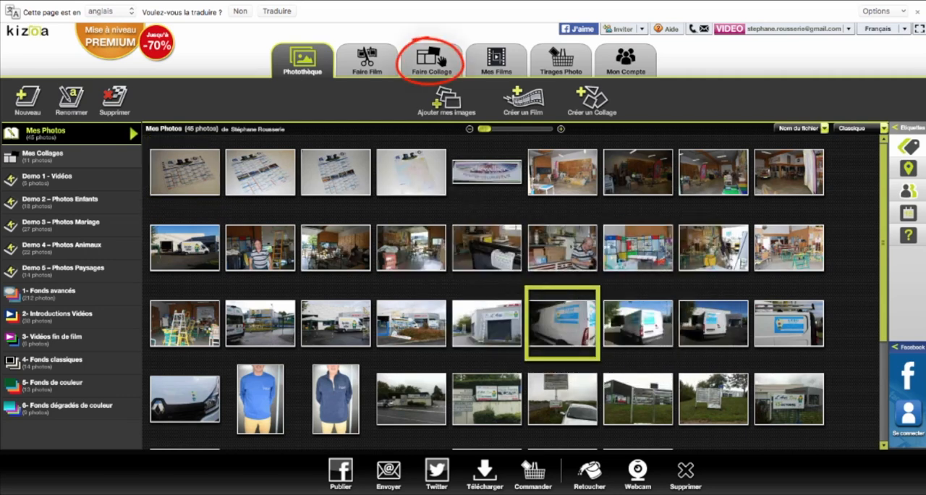
# - Create a new free-creation collage with landscape orientation and a 16:9 ratio
pyautogui.click(438, 60)
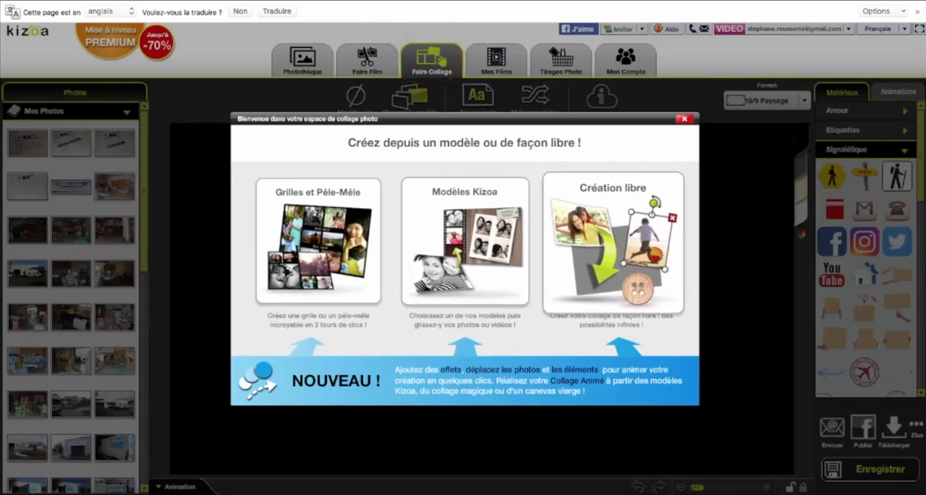
pyautogui.click(611, 246)
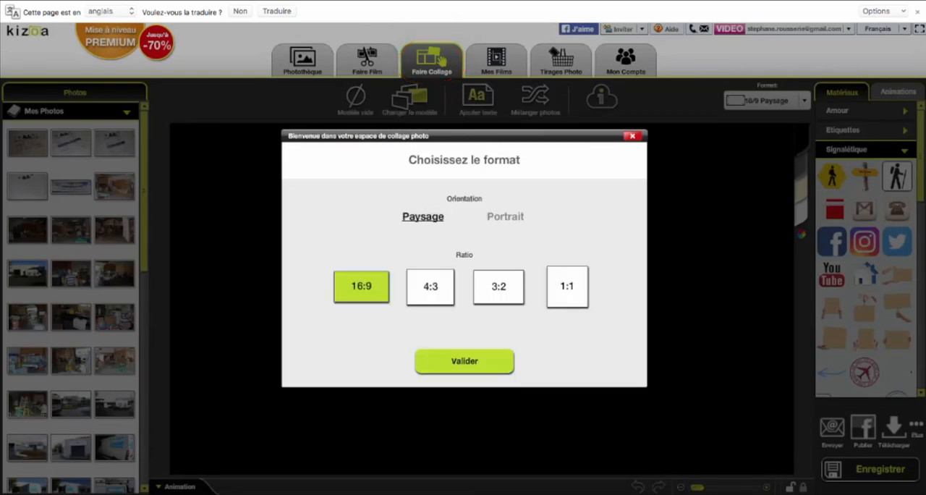
pyautogui.click(464, 360)
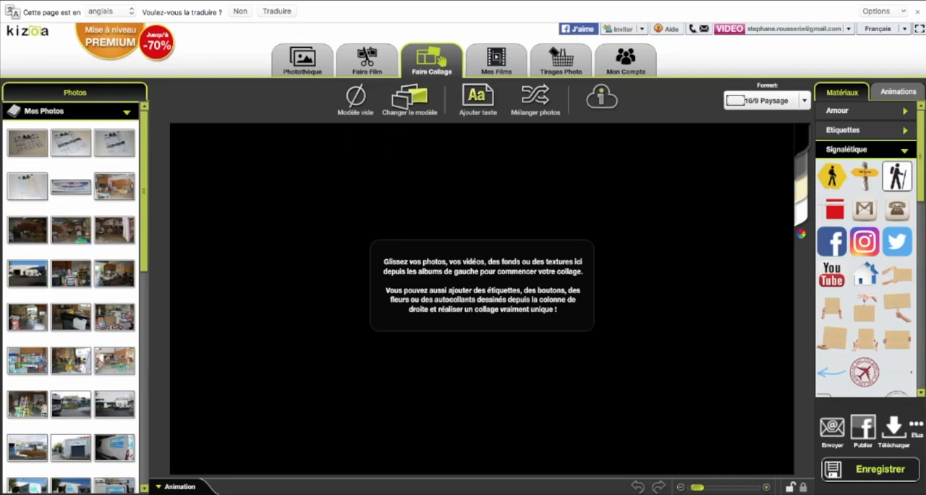
# - Place the Néo Prototypes mailbox photo and the stone-wall sign photo side by side on the collage canvas
pyautogui.scroll(-1, 71, 273)
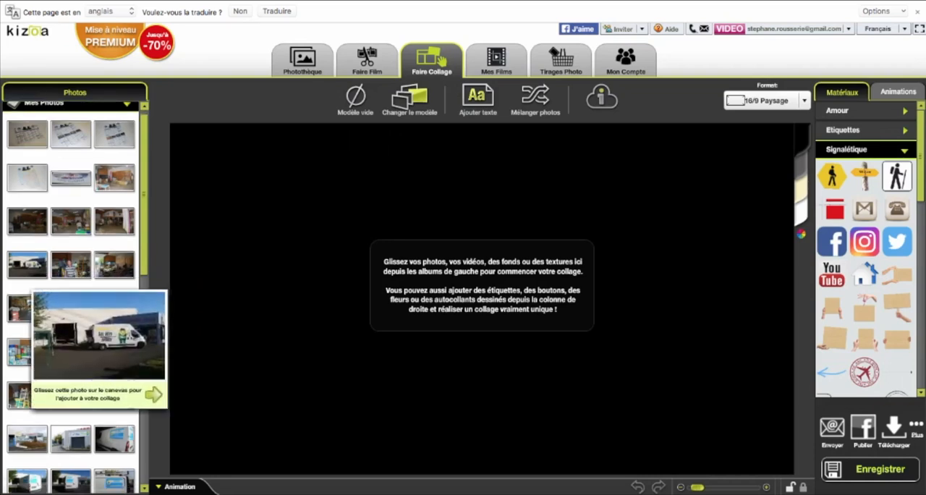
pyautogui.scroll(-1, 86, 362)
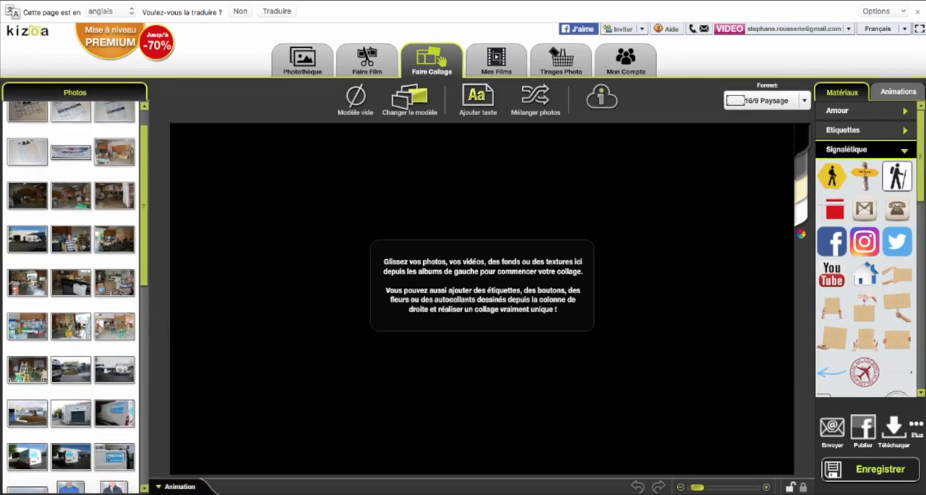
pyautogui.scroll(-5, 71, 296)
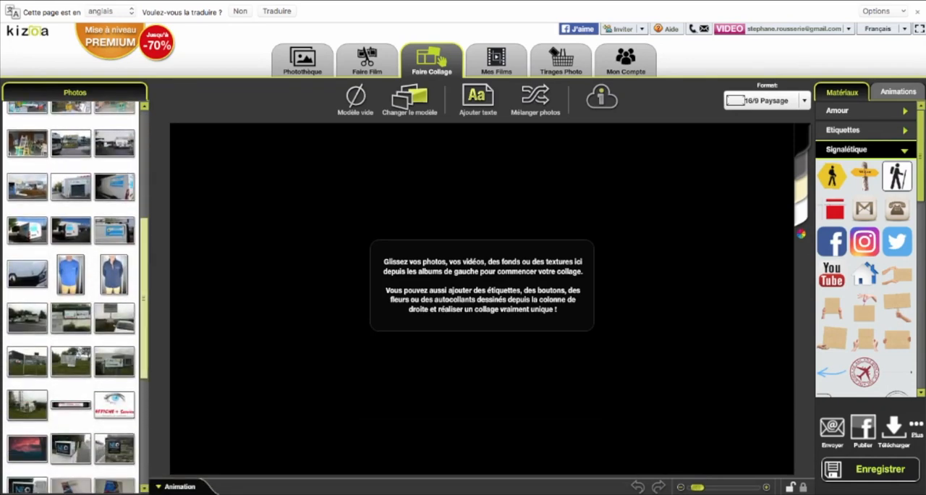
pyautogui.click(67, 448)
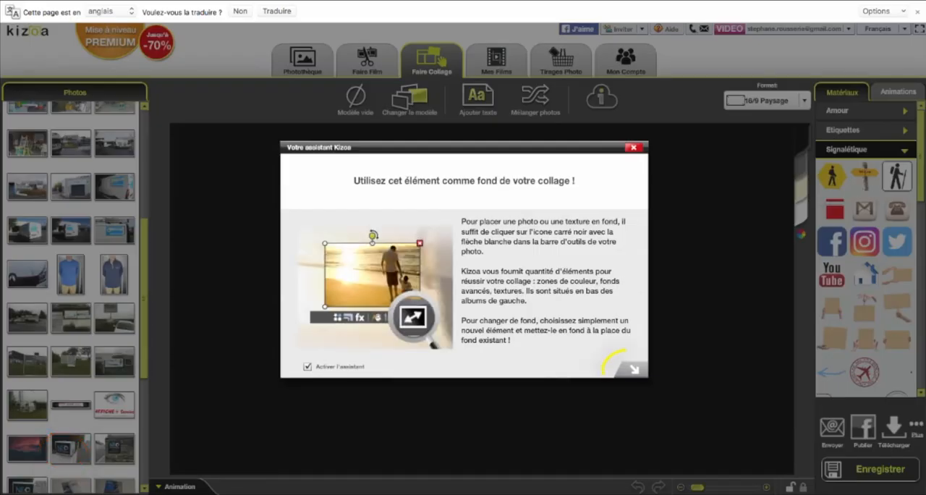
pyautogui.click(627, 369)
pyautogui.moveTo(539, 332); pyautogui.dragTo(376, 287)
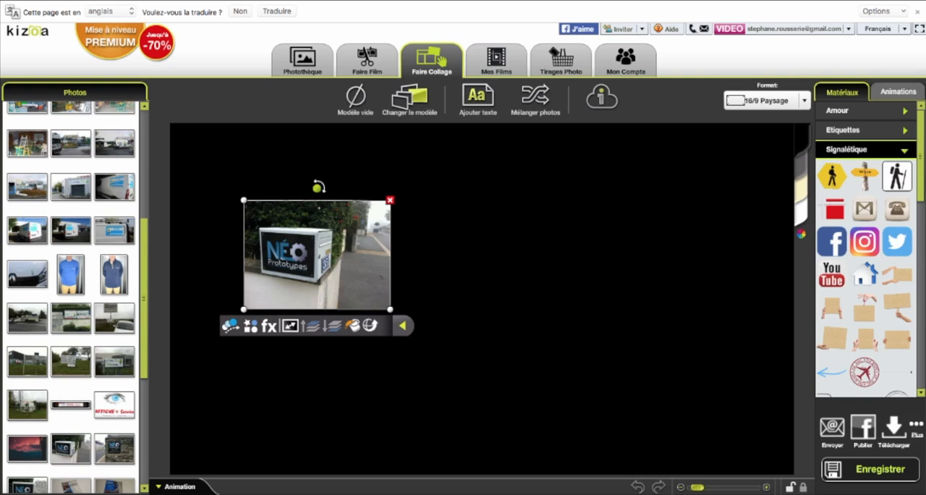
pyautogui.moveTo(114, 448); pyautogui.dragTo(586, 253)
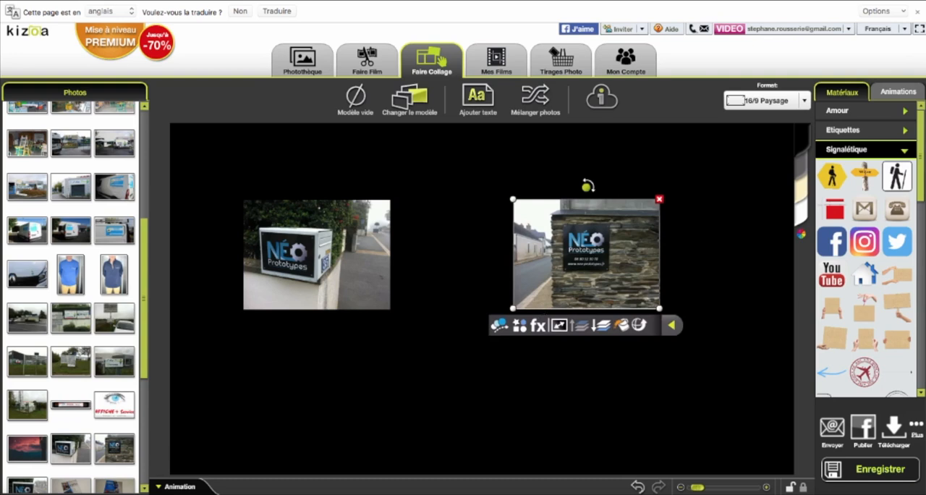
# - Enlarge both collage photos, making the mailbox photo the larger one and widening the stone-wall photo towards it
pyautogui.click(366, 293)
pyautogui.moveTo(390, 309); pyautogui.dragTo(497, 407)
pyautogui.click(587, 254)
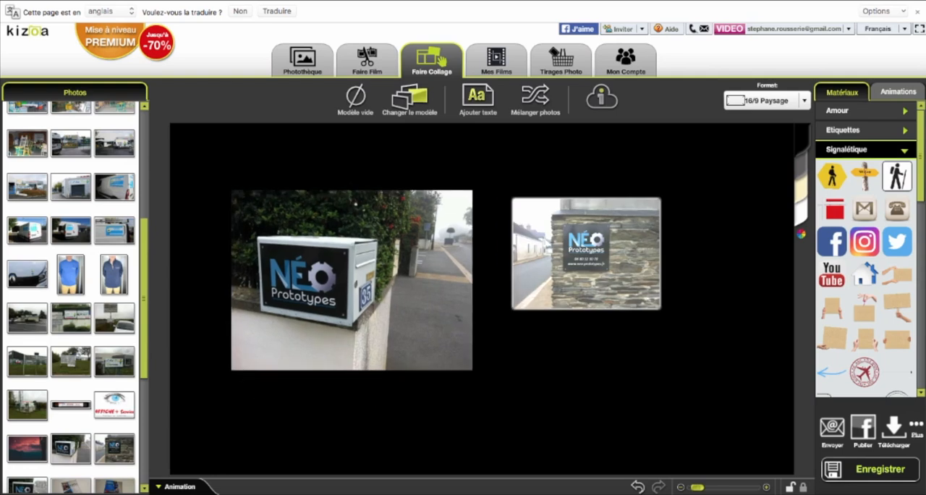
pyautogui.click(586, 253)
pyautogui.moveTo(513, 309); pyautogui.dragTo(502, 375)
pyautogui.click(355, 204)
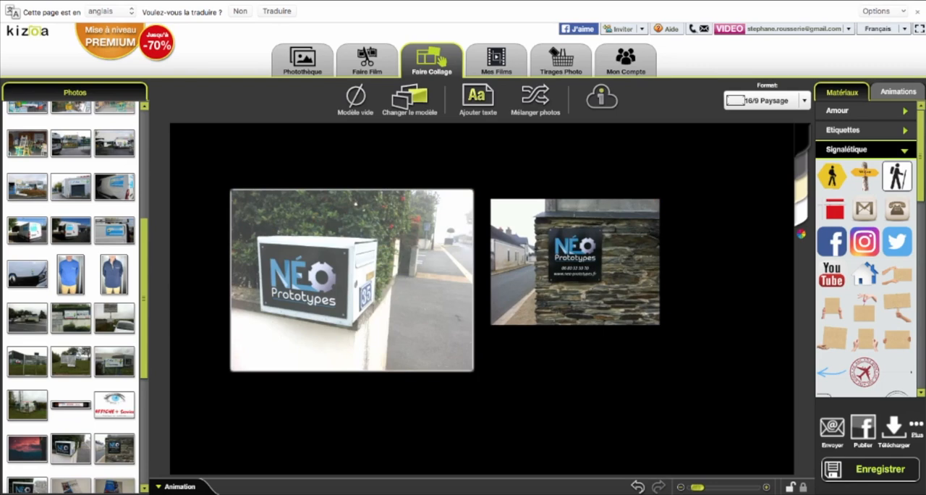
pyautogui.click(355, 205)
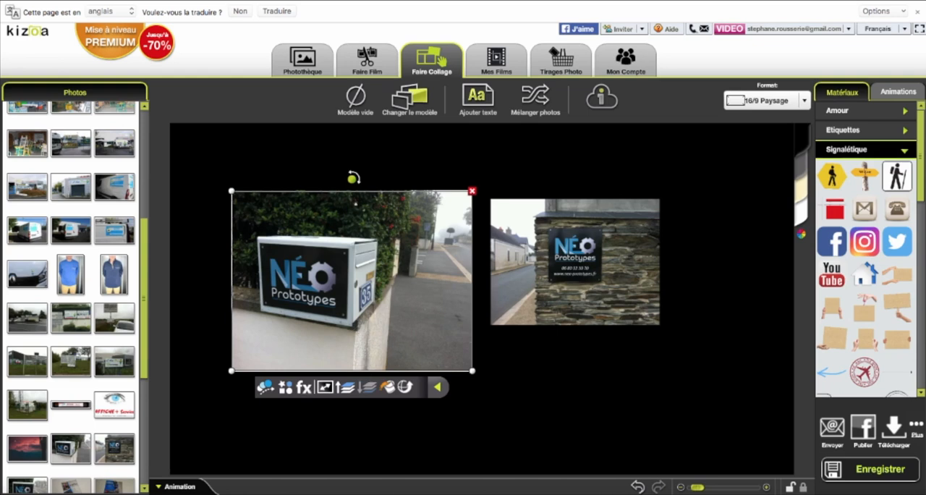
pyautogui.click(355, 428)
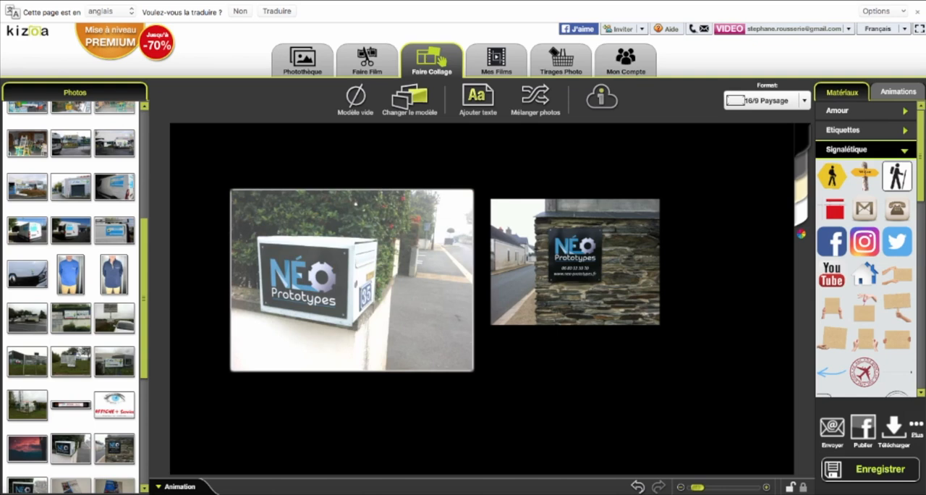
# - Add a text element above the two photos and replace its placeholder with "Voico votre panneau"
pyautogui.click(477, 96)
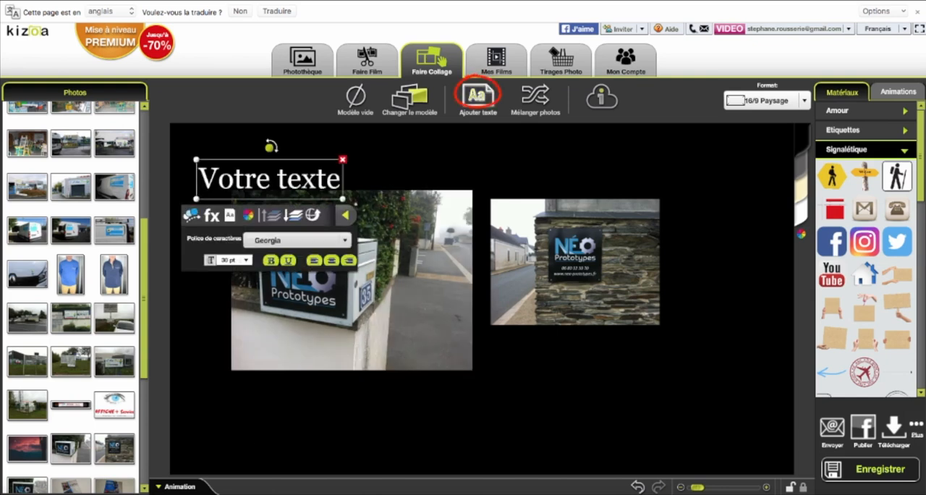
pyautogui.moveTo(288, 201); pyautogui.dragTo(471, 179)
pyautogui.click(532, 173)
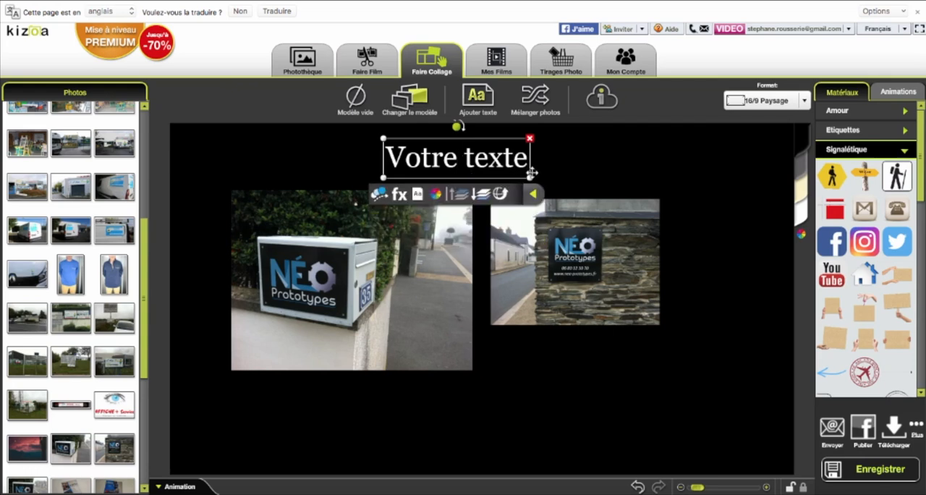
pyautogui.press('BackSpace')
pyautogui.press('BackSpace')
pyautogui.press('BackSpace')
pyautogui.press('BackSpace')
pyautogui.press('BackSpace')
pyautogui.press('BackSpace')
pyautogui.press('BackSpace')
pyautogui.press('BackSpace')
pyautogui.press('BackSpace')
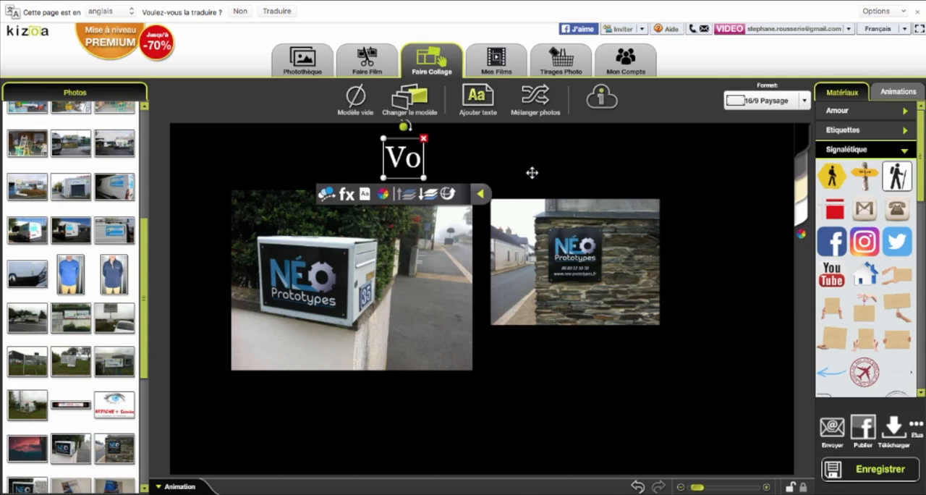
pyautogui.write('ico vo')
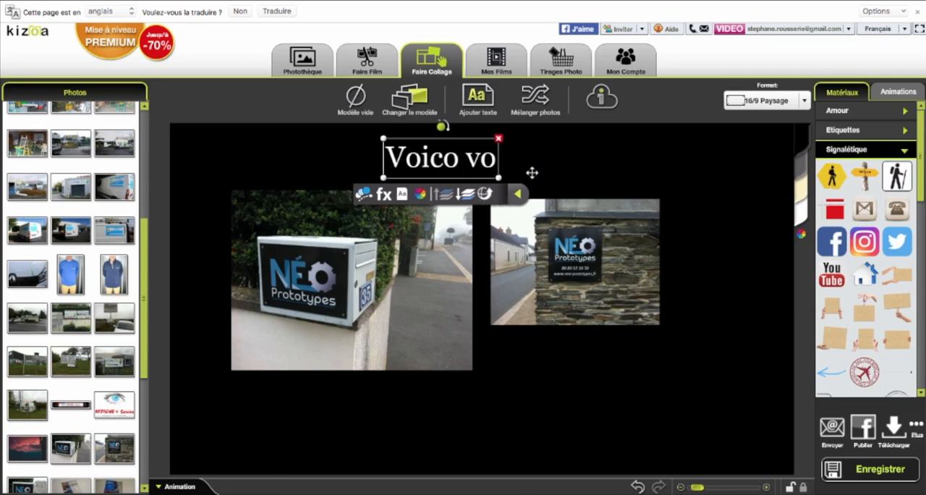
pyautogui.write('tre panneau')
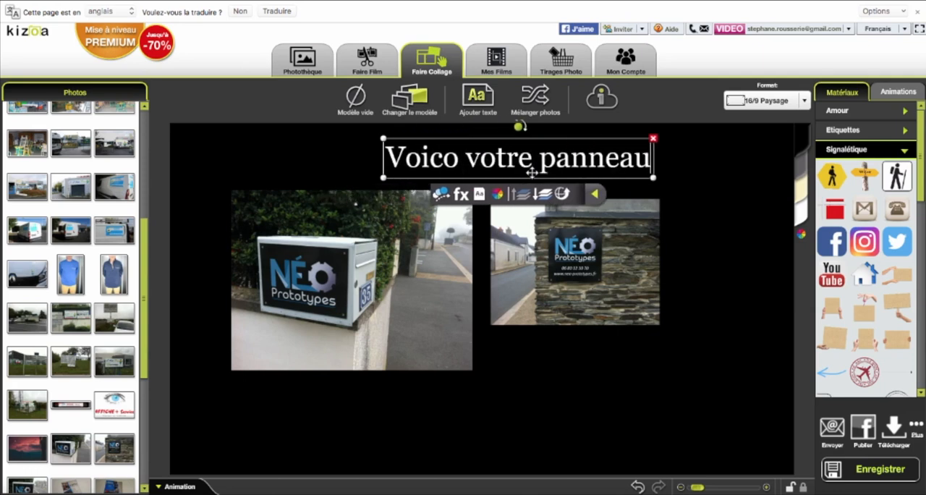
# - Shift the title slightly left above the photos and change its colour to magenta
pyautogui.click(539, 354)
pyautogui.click(502, 173)
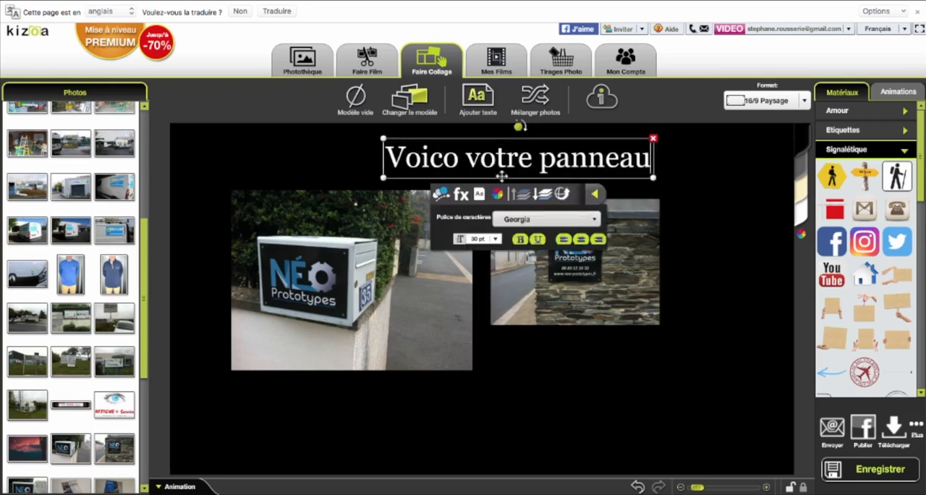
pyautogui.moveTo(492, 176); pyautogui.dragTo(464, 175)
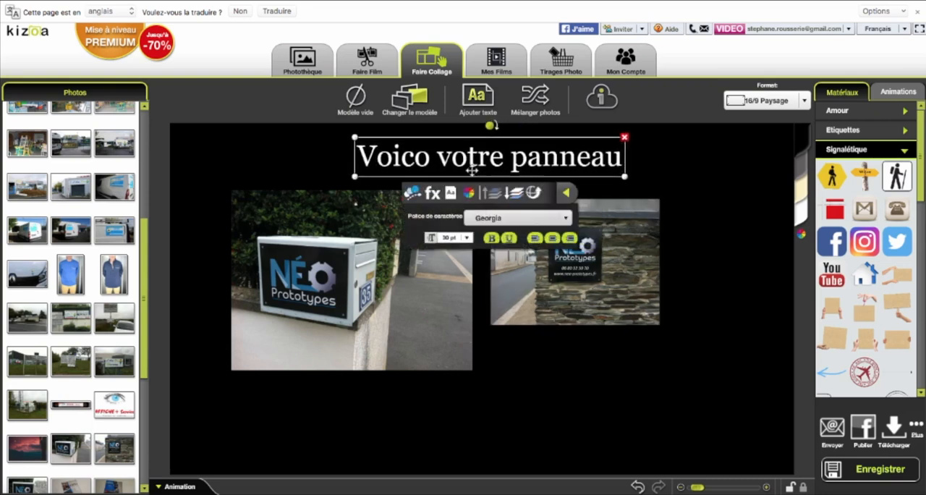
pyautogui.click(469, 192)
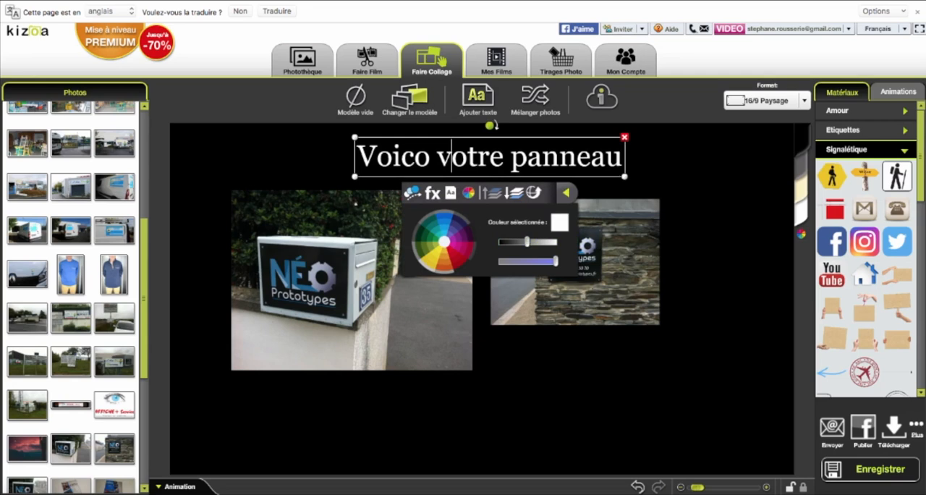
pyautogui.click(464, 247)
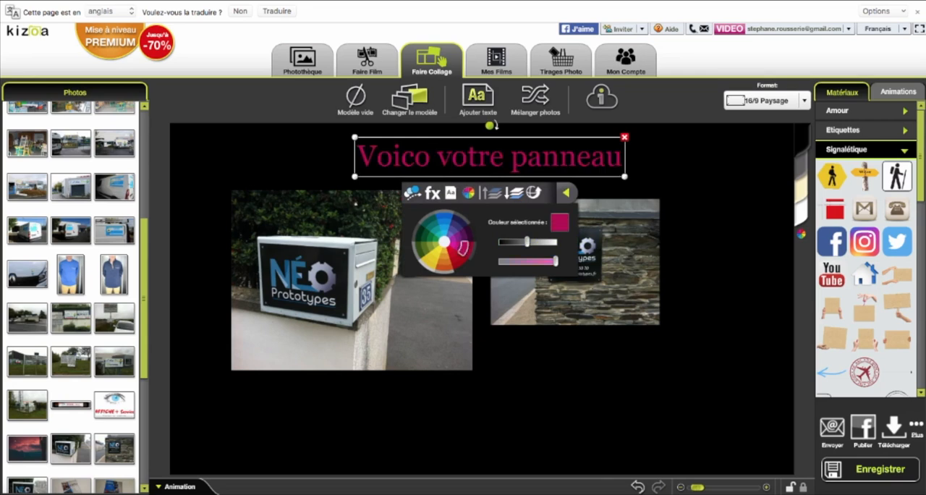
# - Set the title's font to Futura and its size to 24 pt
pyautogui.click(451, 193)
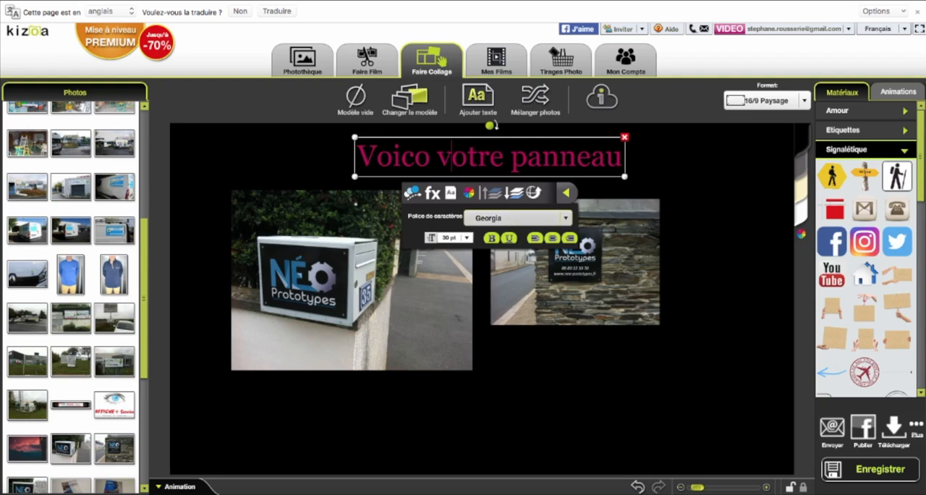
pyautogui.click(564, 218)
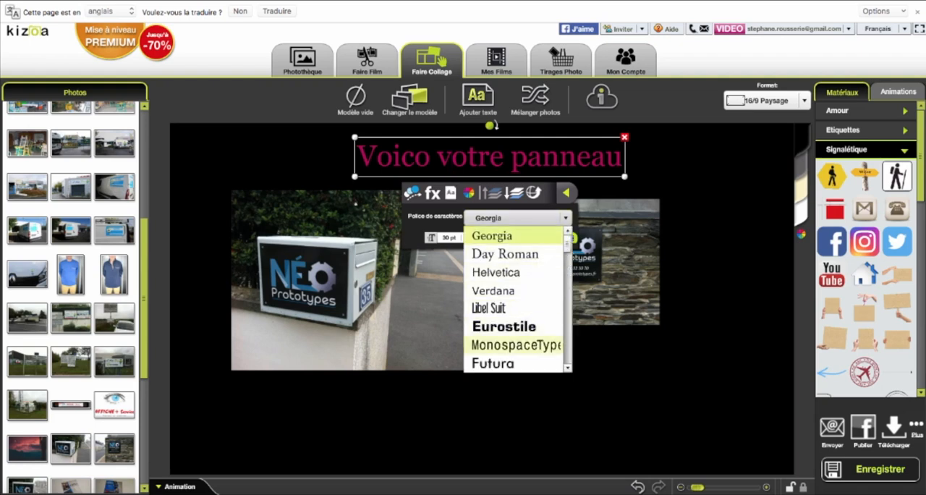
pyautogui.click(499, 363)
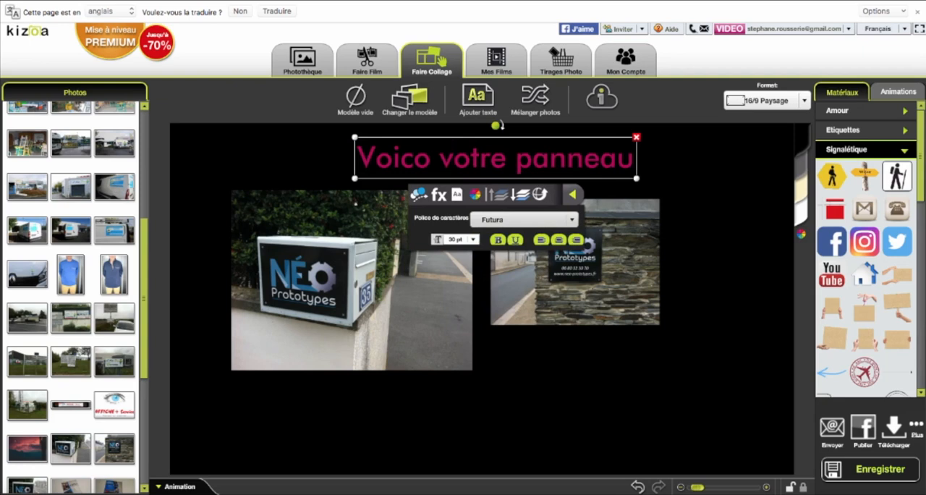
pyautogui.click(455, 239)
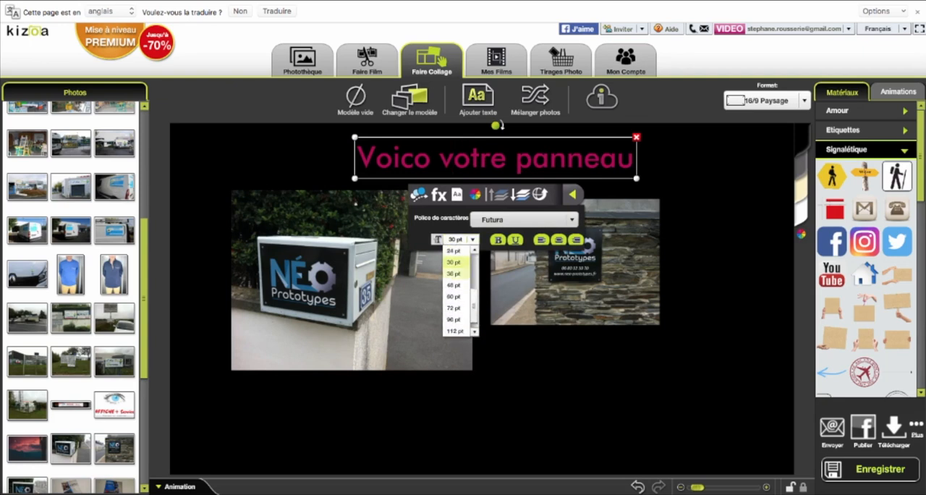
pyautogui.click(453, 250)
pyautogui.click(434, 411)
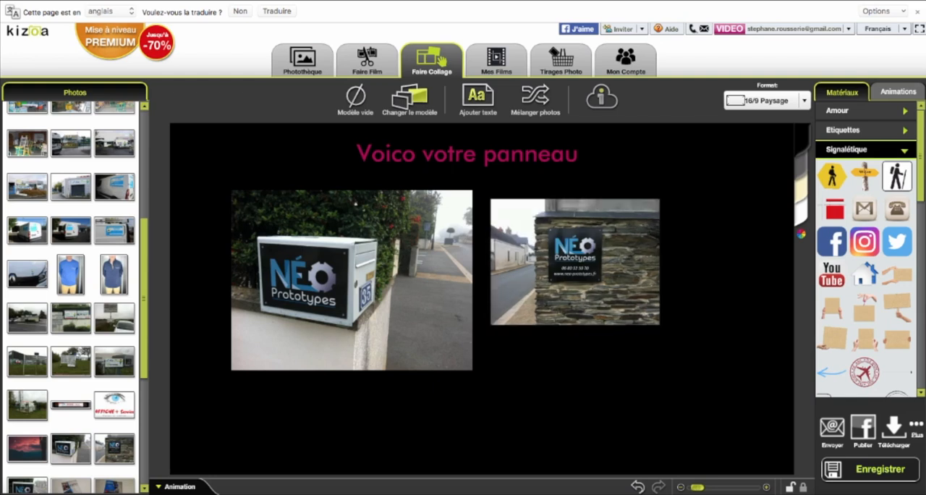
# - Try the title over the lower part of the stone-wall photo and return it above the two photos
pyautogui.click(507, 163)
pyautogui.moveTo(506, 165); pyautogui.dragTo(619, 318)
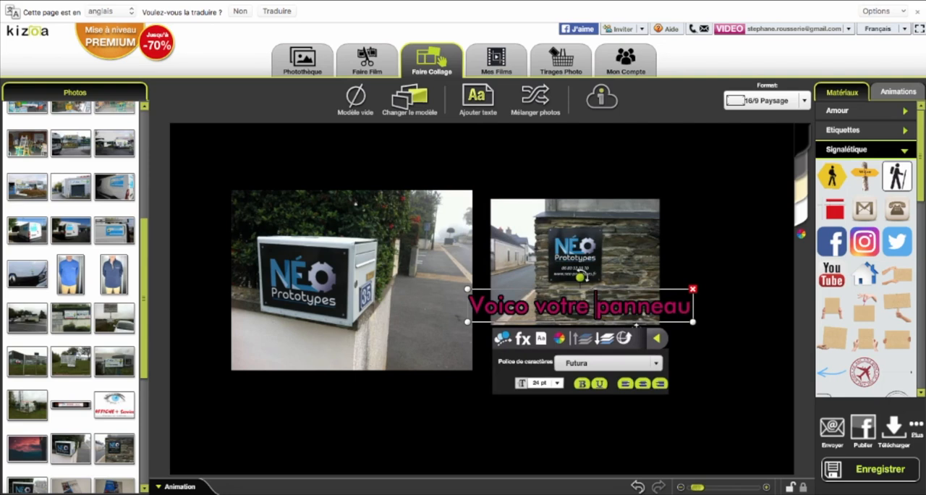
pyautogui.moveTo(629, 323); pyautogui.dragTo(512, 171)
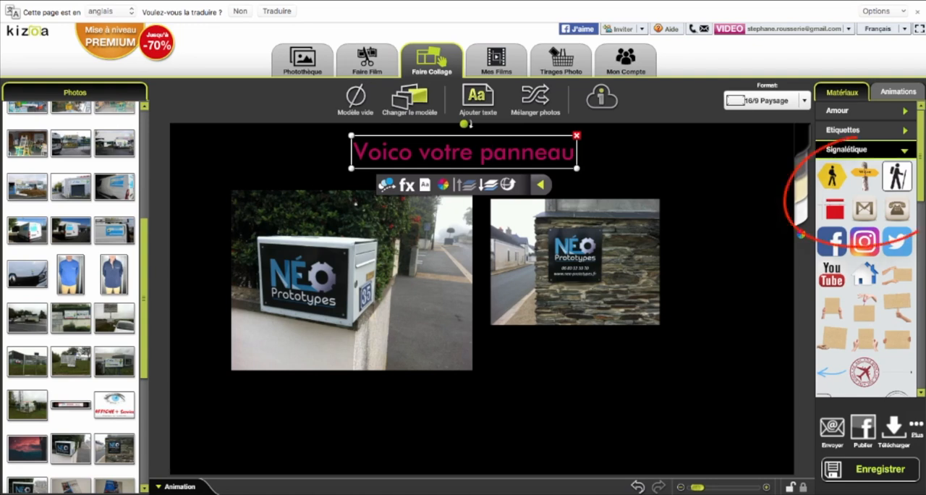
# - Add the yellow hexagonal hiker sign from the Signalétique materials below the stone-wall photo
pyautogui.click(897, 91)
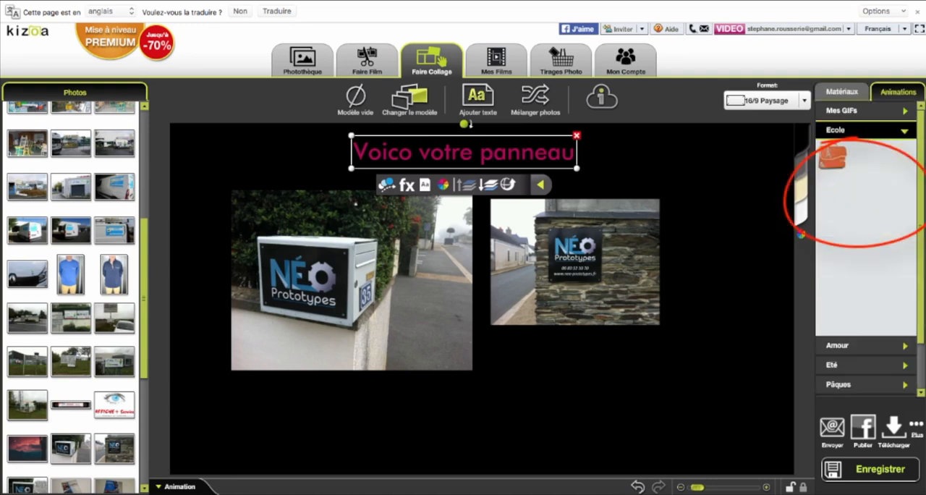
pyautogui.click(841, 92)
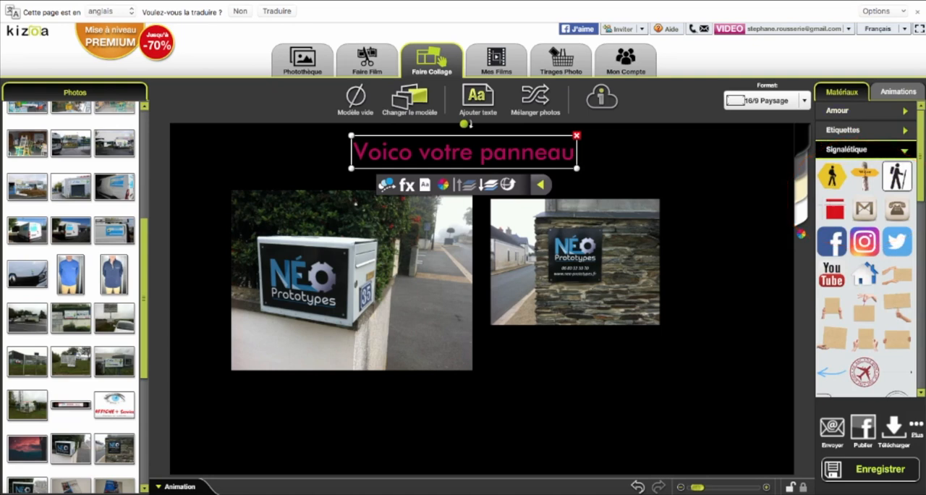
pyautogui.moveTo(831, 190); pyautogui.dragTo(598, 399)
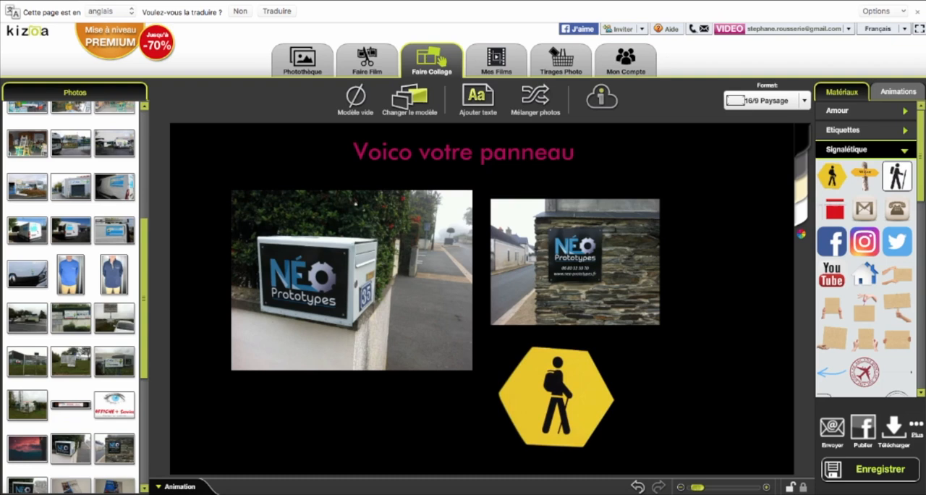
# - Add the Facebook logo below the mailbox photo, shrink it to about half size and keep it clear of the photo
pyautogui.moveTo(831, 241); pyautogui.dragTo(364, 418)
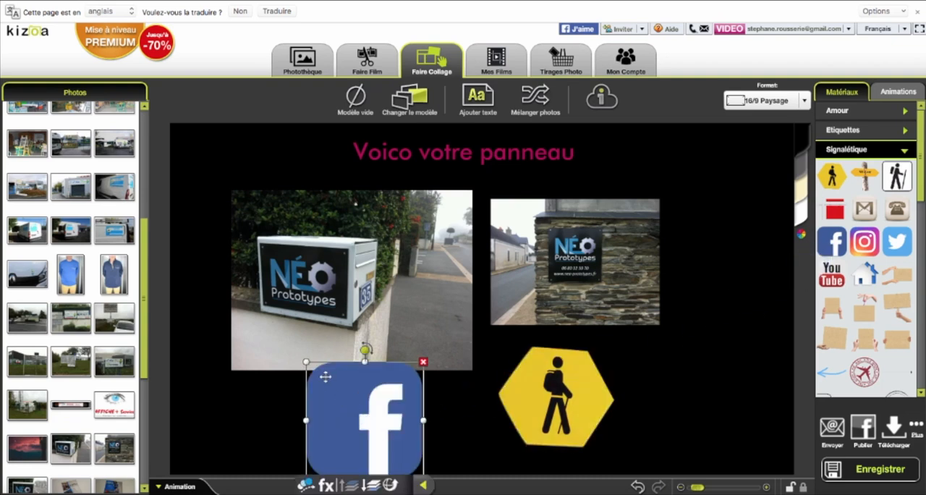
pyautogui.moveTo(307, 361); pyautogui.dragTo(357, 413)
pyautogui.moveTo(391, 441); pyautogui.dragTo(360, 414)
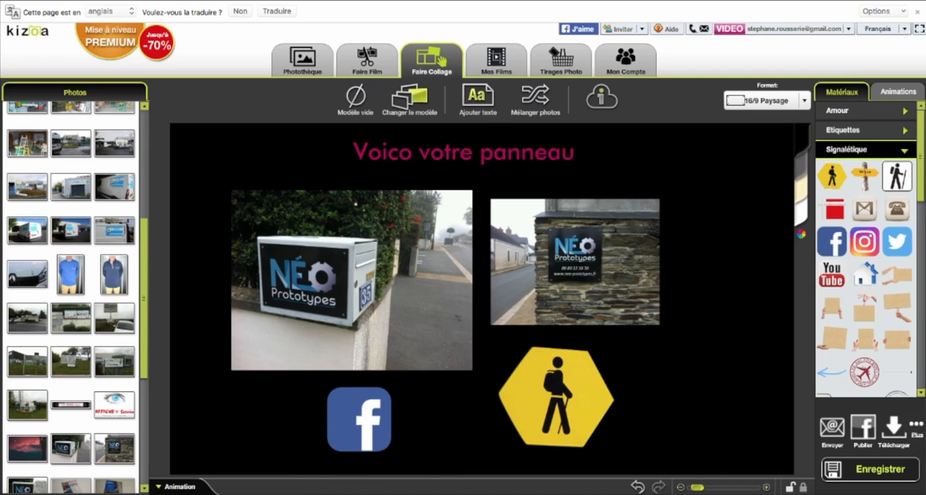
# - Add the animated blue school cone from the Ecole animations and place it beside the hiker sign, below the stone-wall photo
pyautogui.click(897, 92)
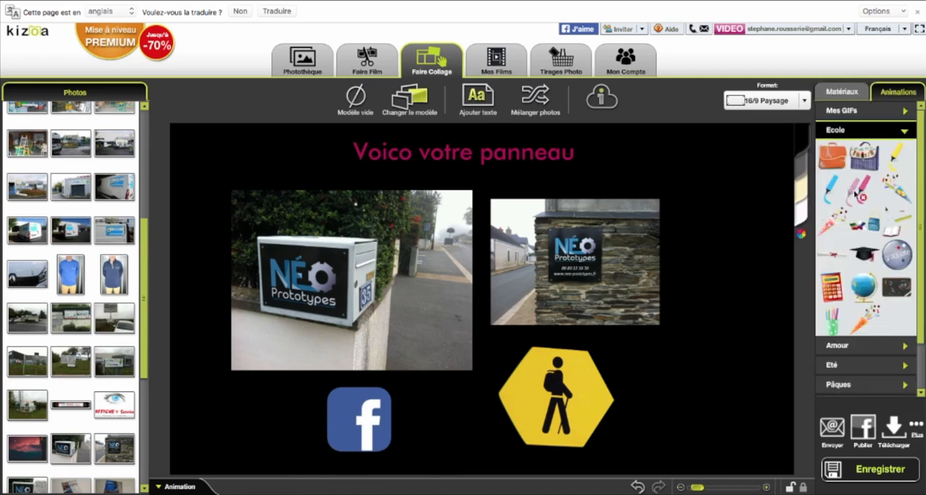
pyautogui.moveTo(895, 185); pyautogui.dragTo(697, 283)
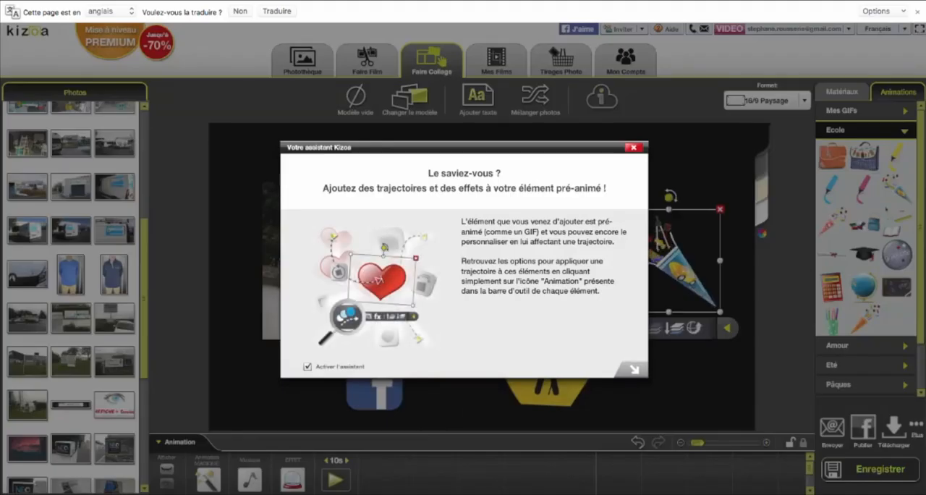
pyautogui.click(631, 369)
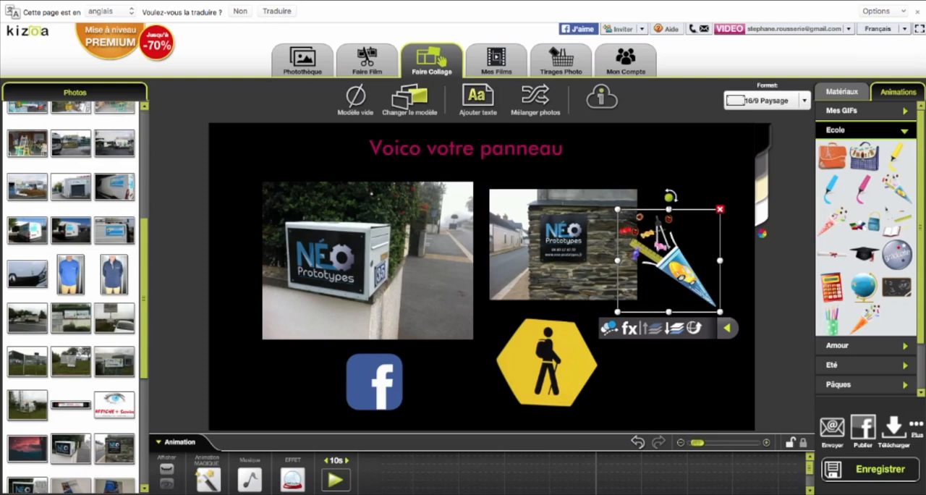
pyautogui.moveTo(669, 260); pyautogui.dragTo(673, 361)
pyautogui.click(745, 354)
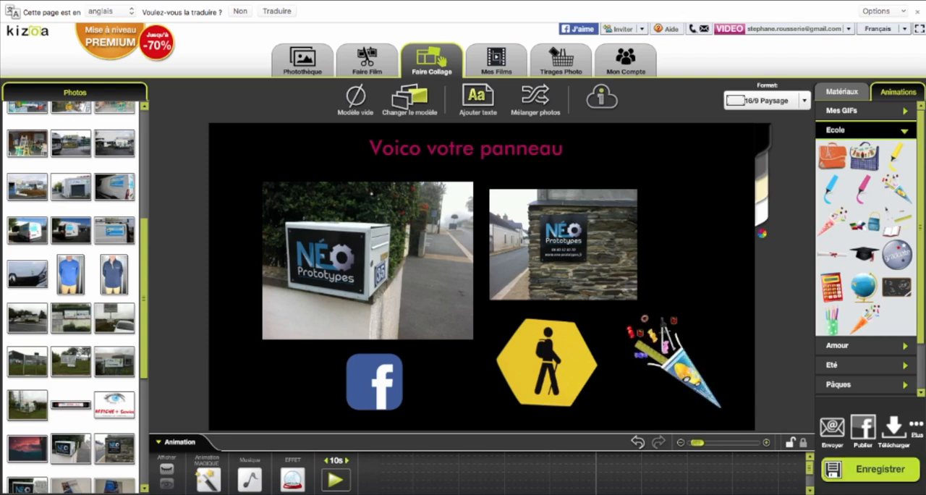
# - Save the collage and download it as a Full HD (1920x1080) JPEG photo to the Bureau folder
pyautogui.click(878, 470)
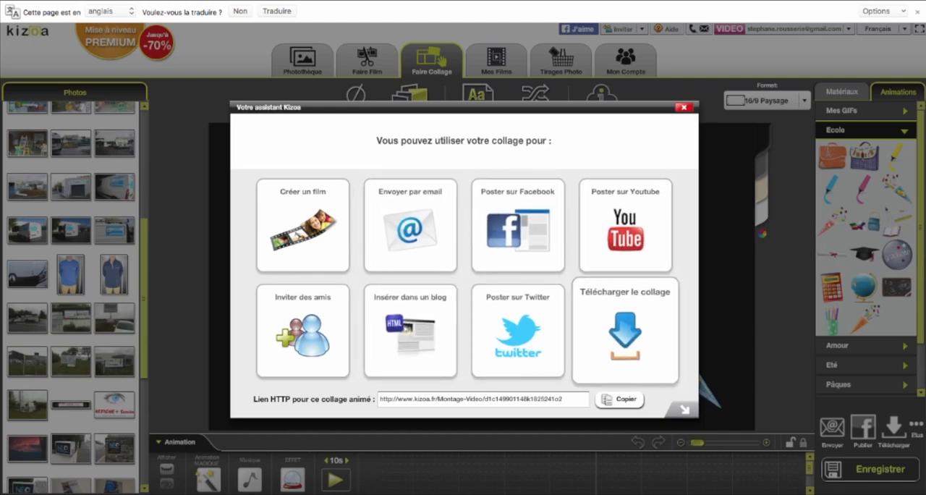
pyautogui.click(625, 330)
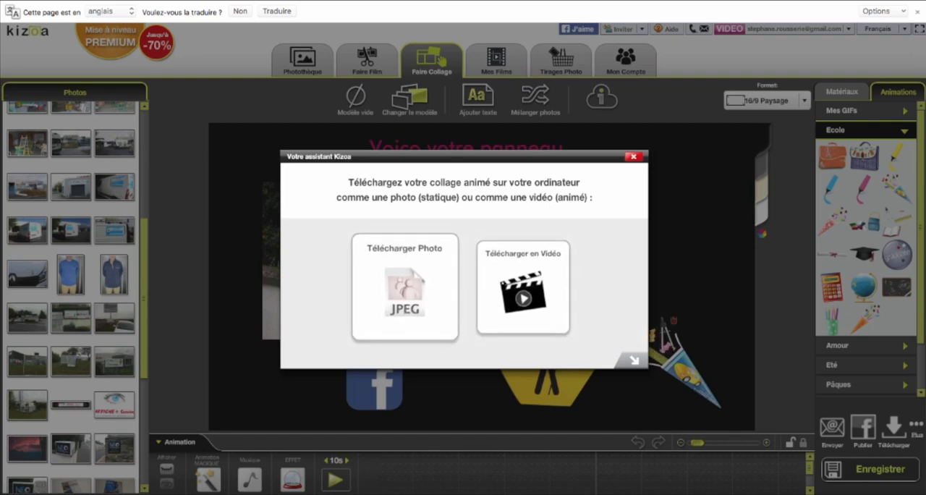
pyautogui.click(404, 286)
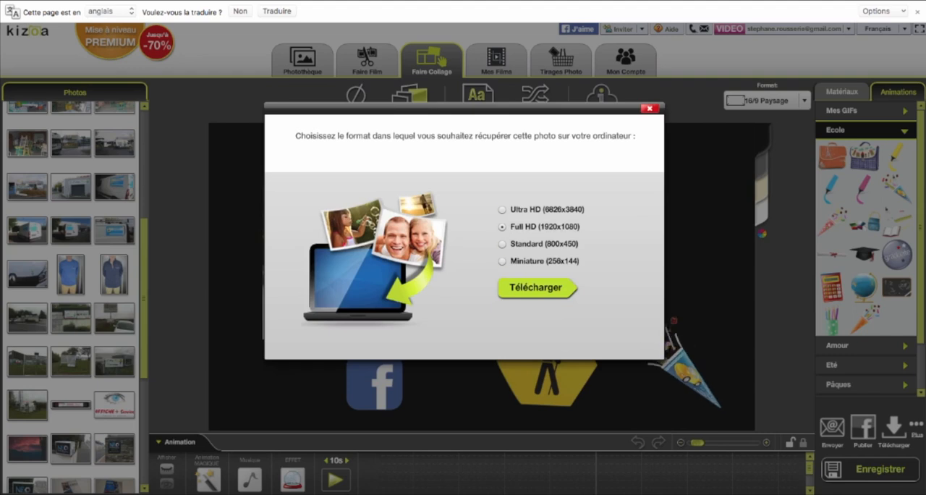
pyautogui.click(536, 288)
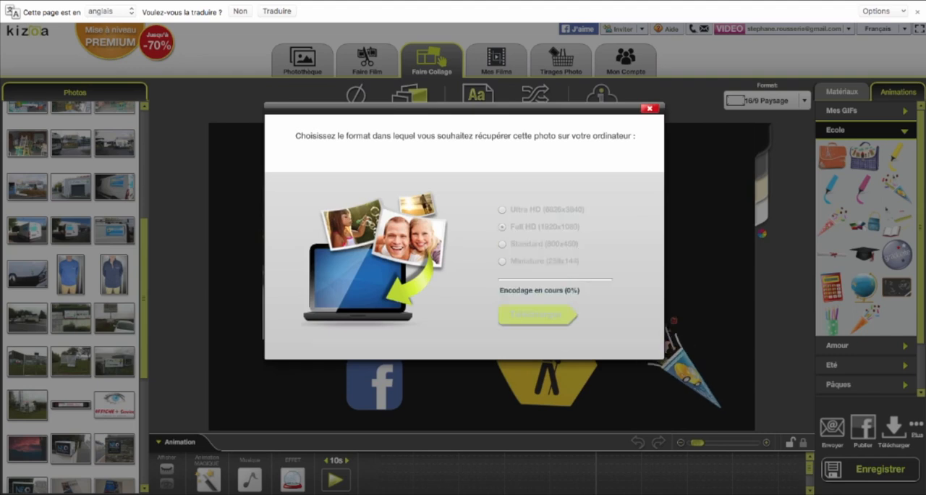
pyautogui.click(467, 272)
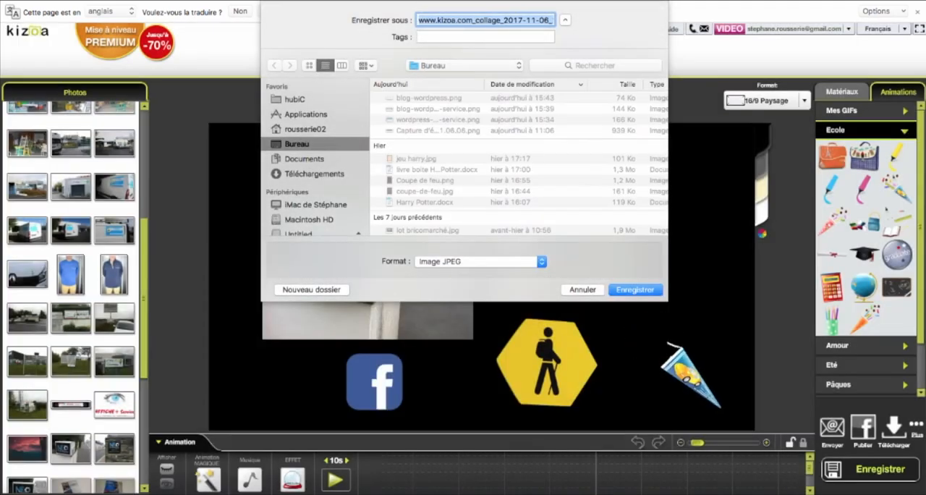
pyautogui.press('Return')
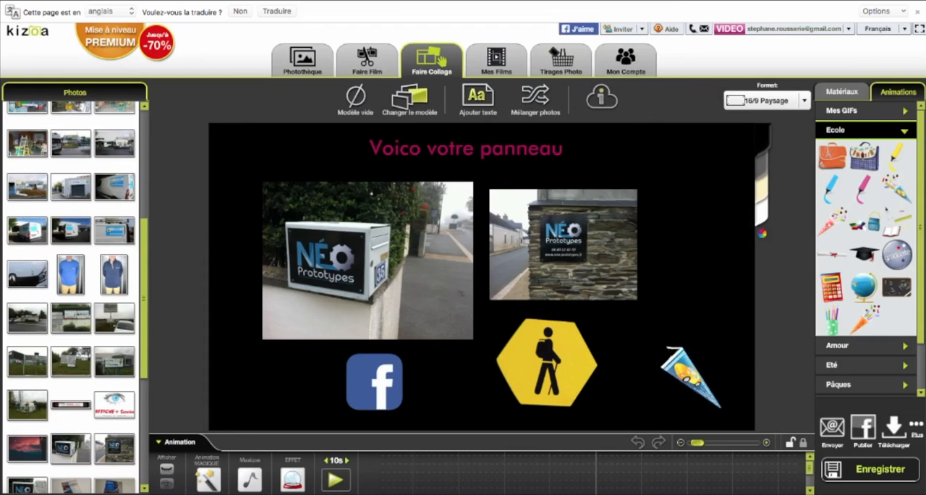